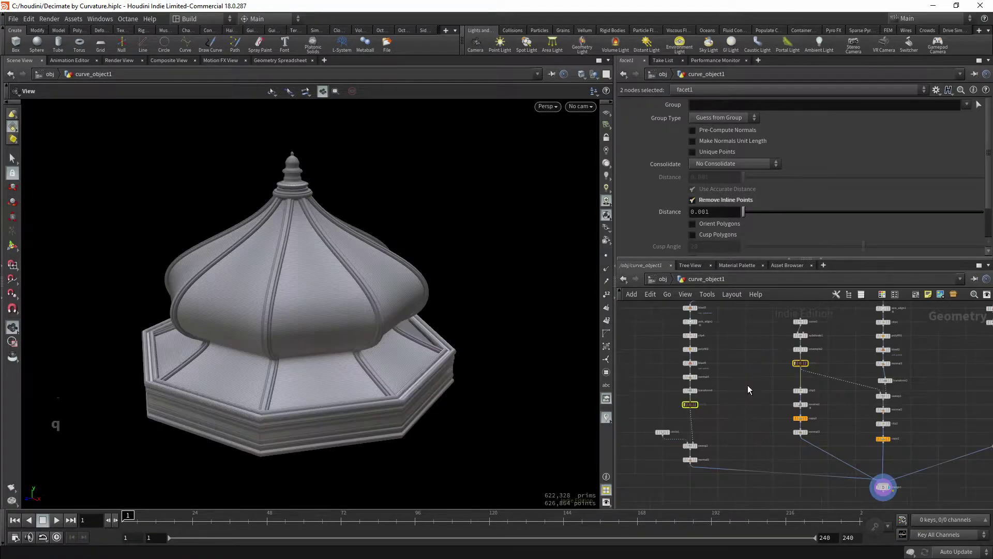
Toggle the finished dome's shading display off and back on to preview the pavilion
key("q")
key("q")
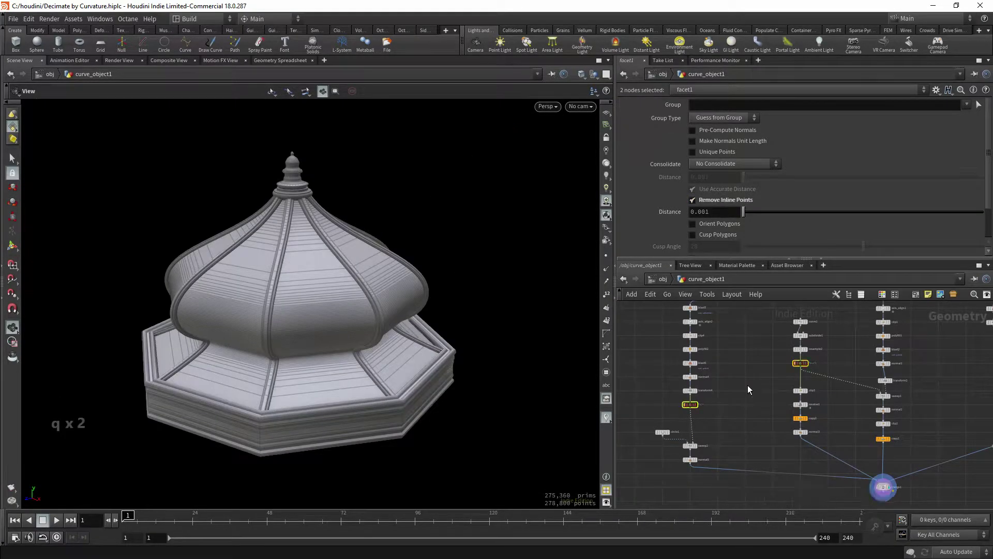
key("q")
key("q")
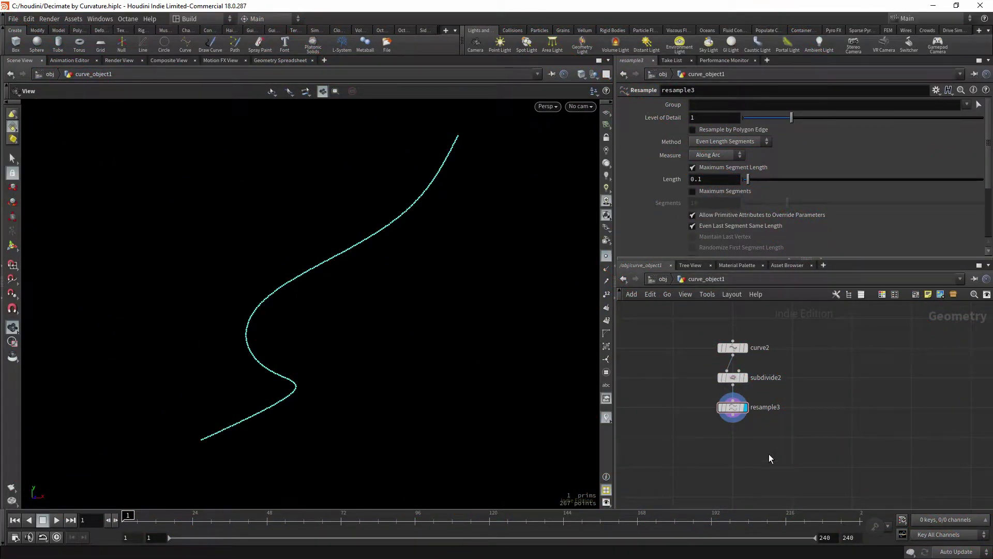
Add a Facet node below resample3 and make it the displayed node
left_click_drag(406, 294, 399, 306)
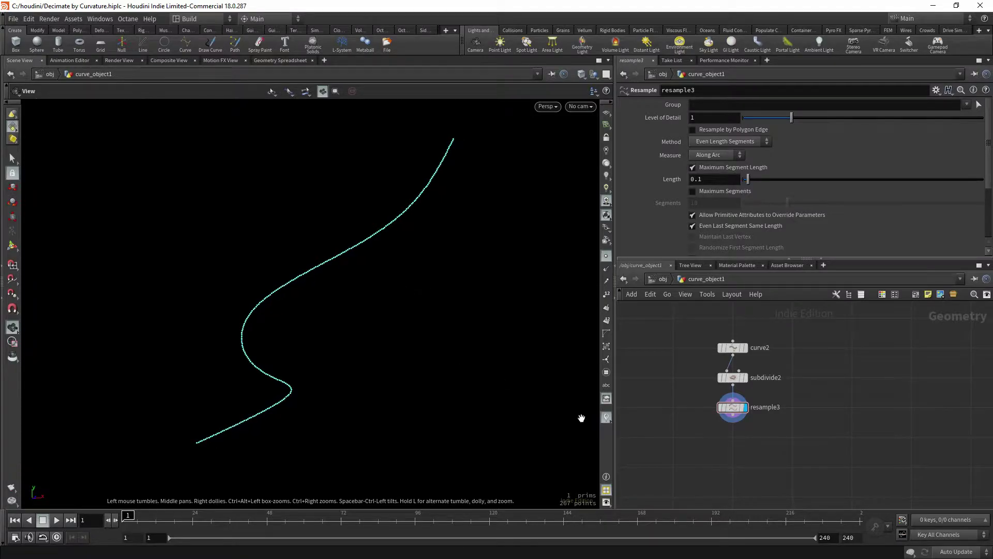
key("Tab")
type("div")
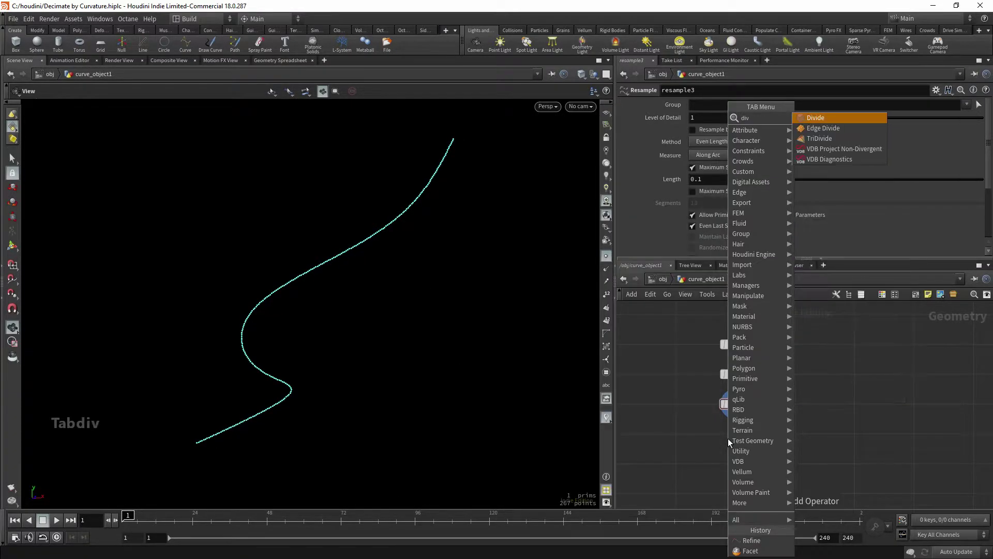
key("BackSpace")
key("BackSpace")
key("BackSpace")
type("face")
key("Return")
key("Return")
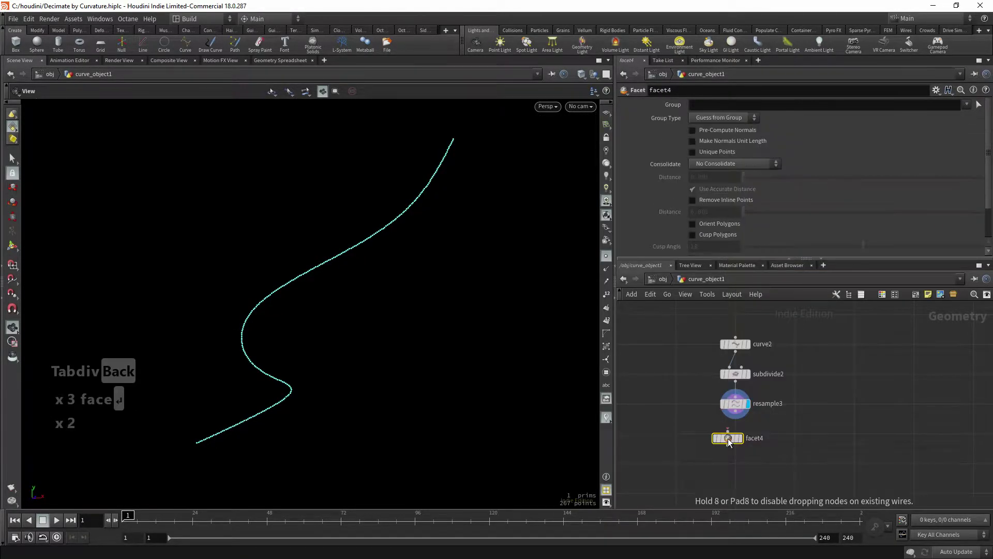
scroll(729, 432, "up", 2)
key("r")
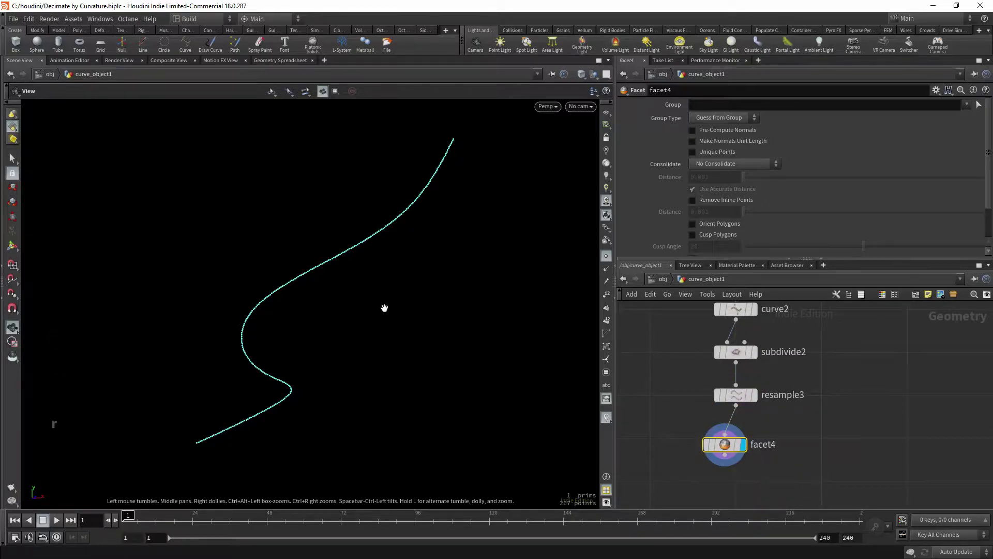
Enable Remove Inline Points with point numbers shown, comparing the curve's 267 versus 110 points
left_click(719, 201)
scroll(322, 289, "up", 2)
scroll(339, 288, "up", 2)
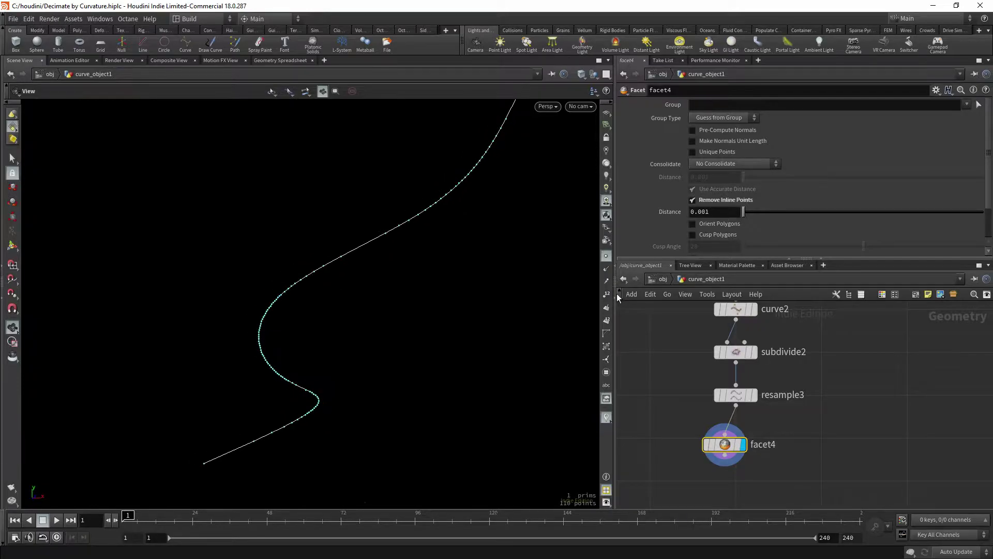
left_click(606, 293)
left_click_drag(415, 273, 391, 291)
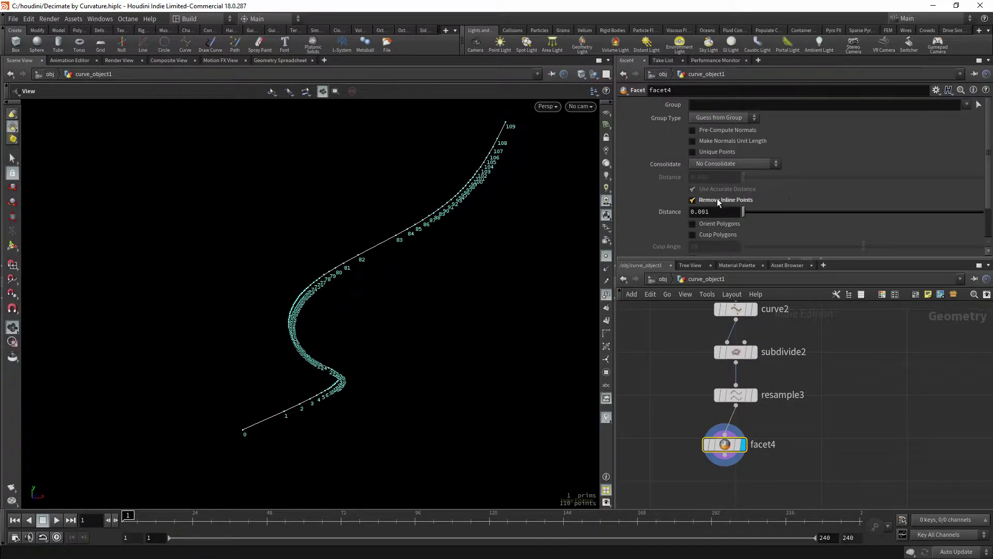
middle_click_drag(369, 293, 363, 280)
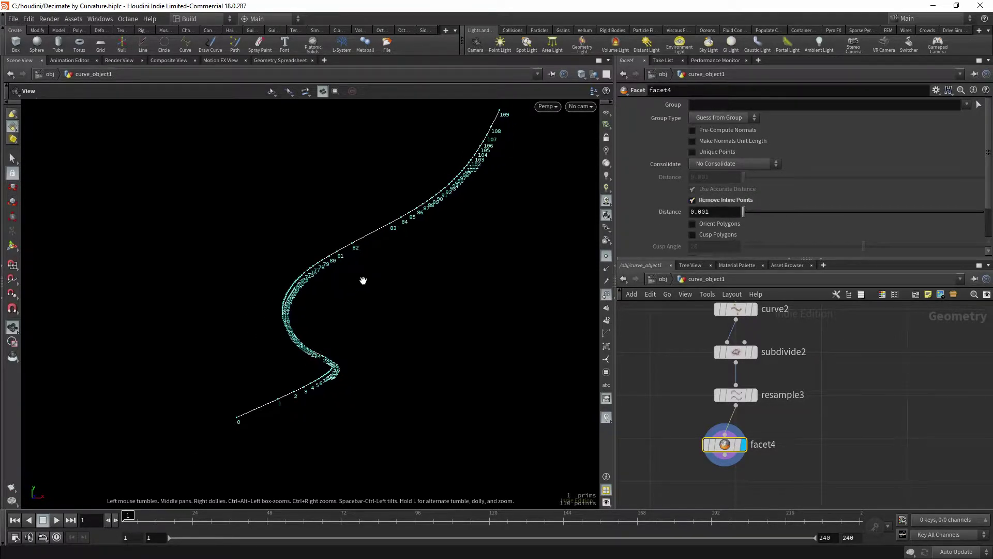
left_click_drag(363, 280, 362, 274)
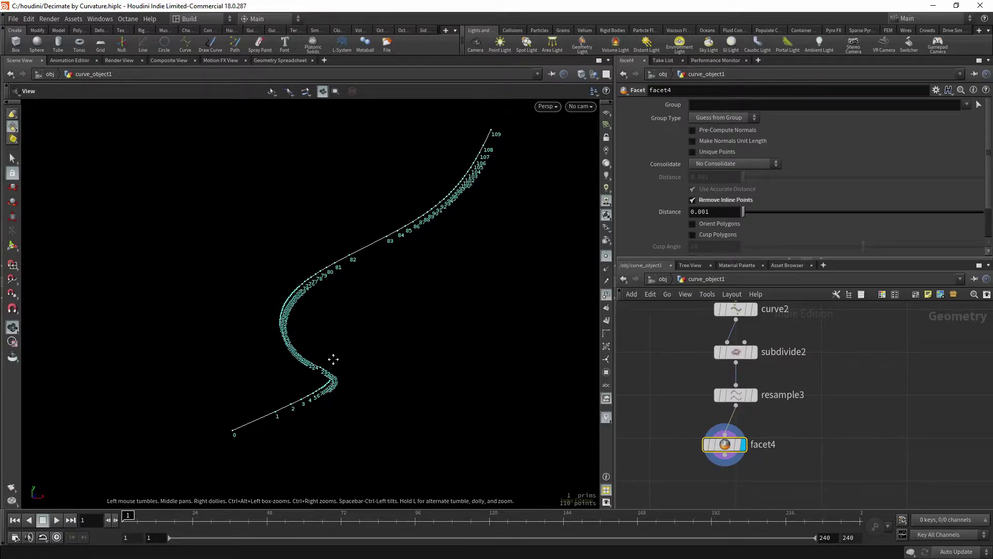
left_click_drag(327, 345, 259, 299)
left_click_drag(316, 376, 257, 398)
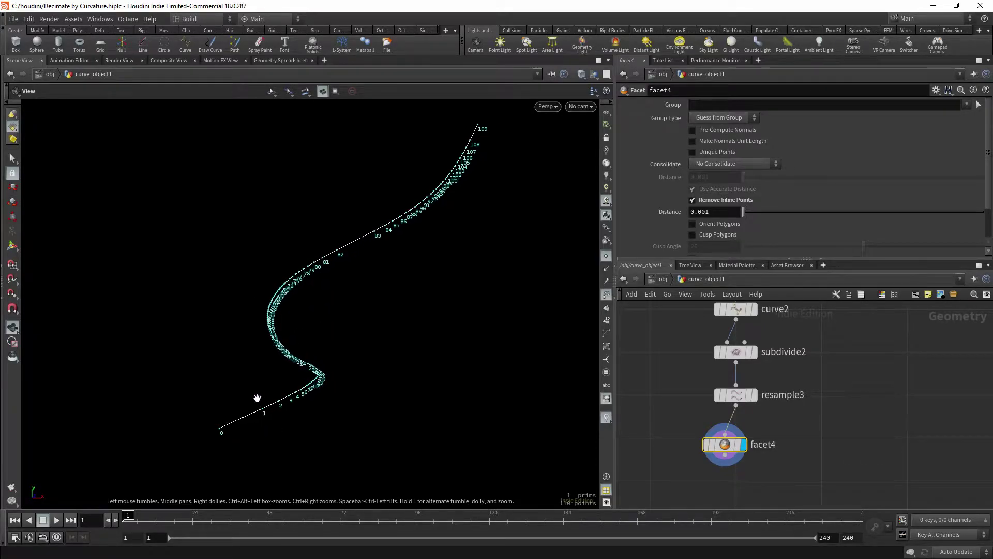
left_click(701, 202)
left_click(702, 202)
left_click(702, 202)
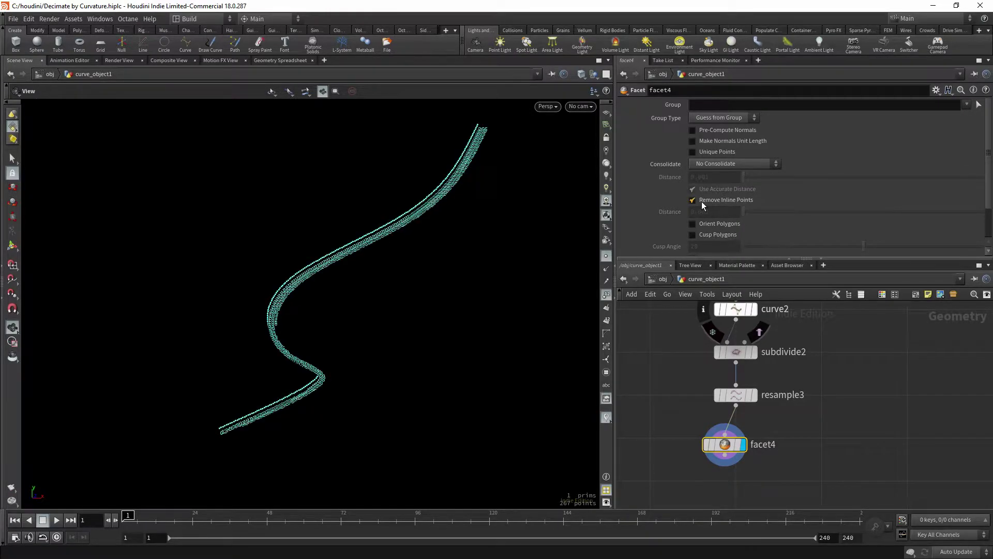
Re-enable Remove Inline Points, then add a displayed Refine node fed by resample3
left_click(702, 201)
key("Tab")
type("r")
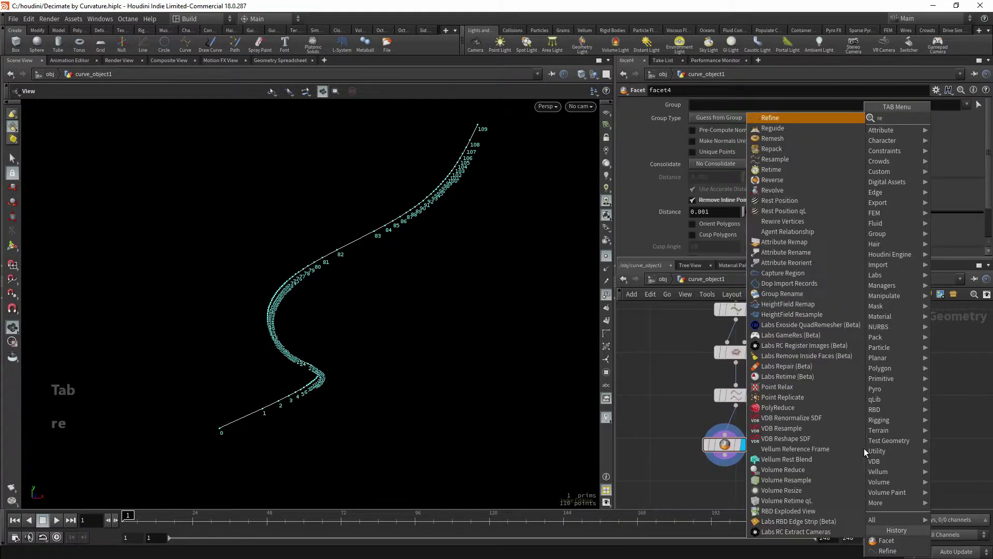
type("efi")
key("Return")
key("Return")
left_click(857, 452)
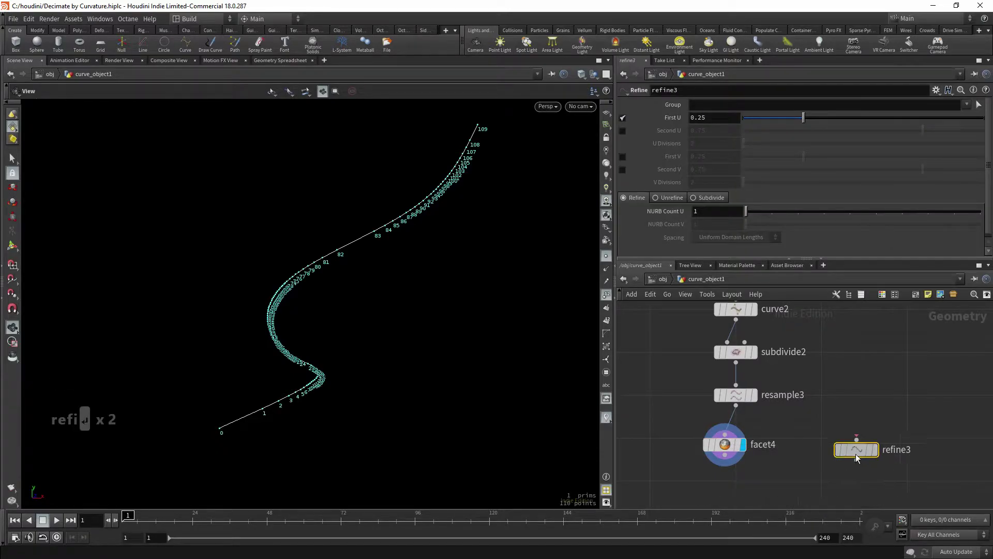
left_click_drag(736, 406, 855, 441)
key("r")
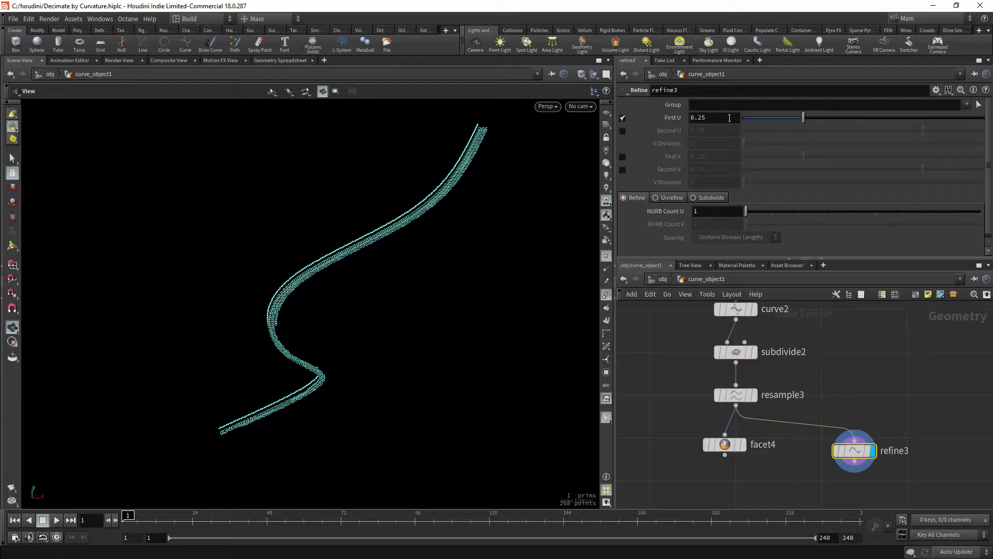
Set the Refine node's First U to 0 and Second U to 1
left_click_drag(803, 118, 744, 118)
left_click(623, 130)
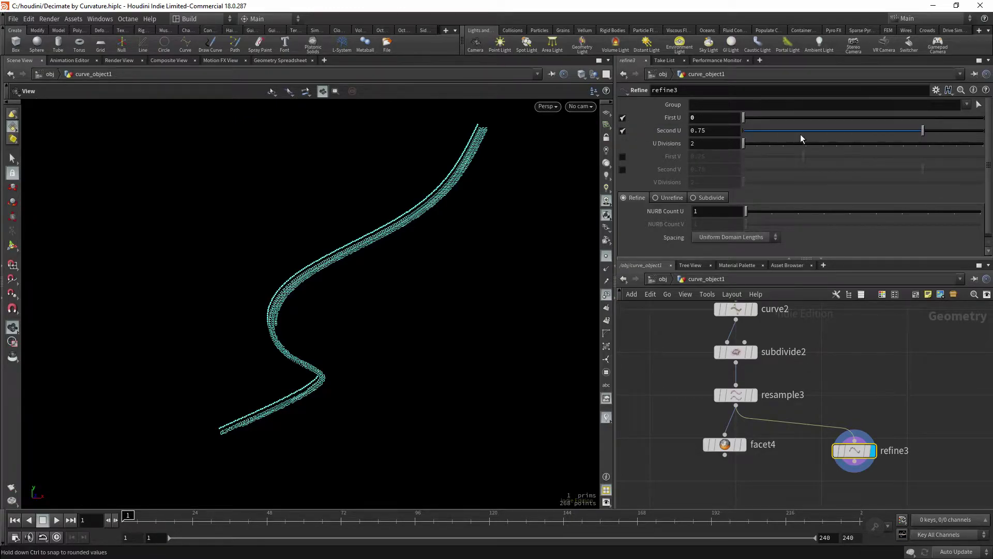
left_click_drag(913, 132, 983, 132)
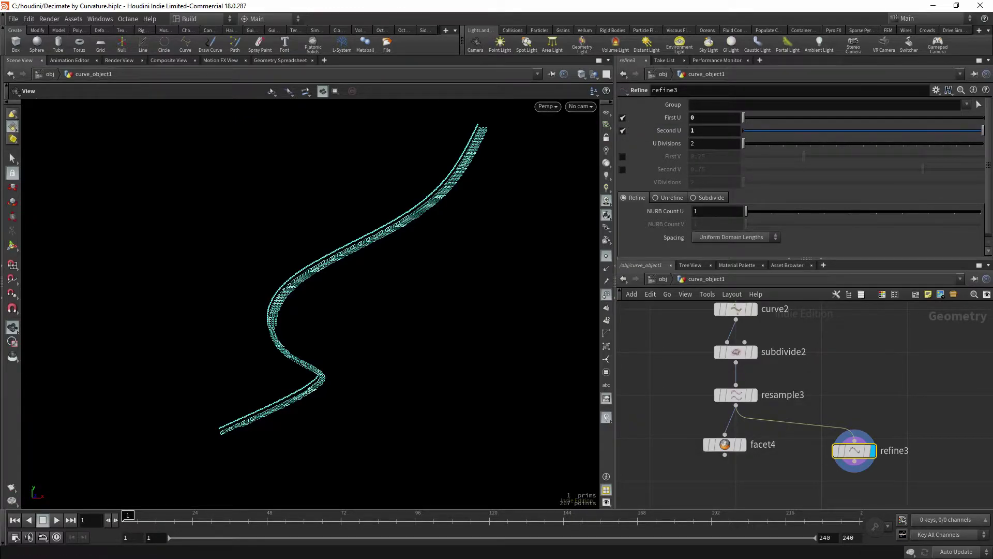
Switch the Refine node to Unrefine with Tolerance U 0.001, giving 110 points
left_click(676, 197)
mouse_move(327, 271)
left_mouse_down()
mouse_move(318, 310)
mouse_move(355, 282)
mouse_move(331, 316)
left_mouse_up()
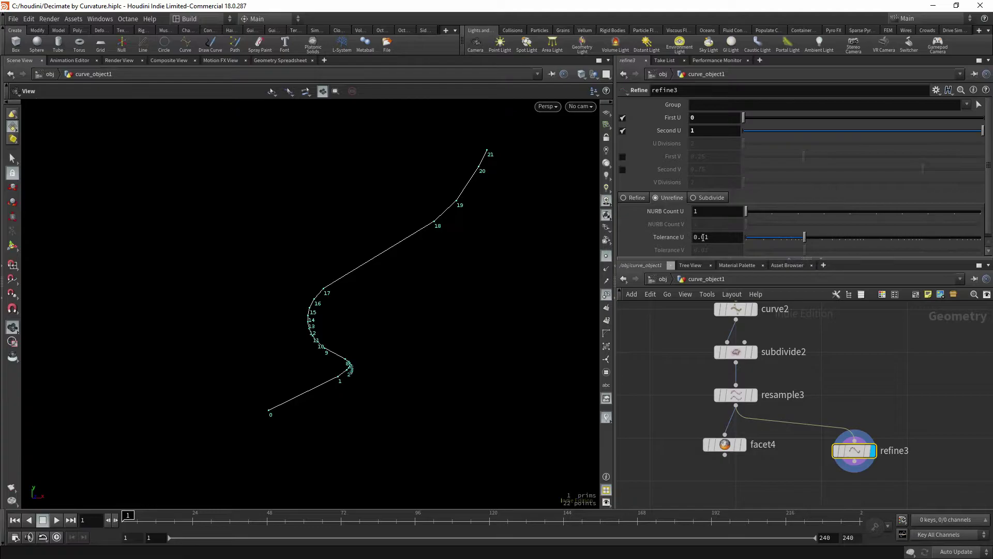
type("0")
key("Return")
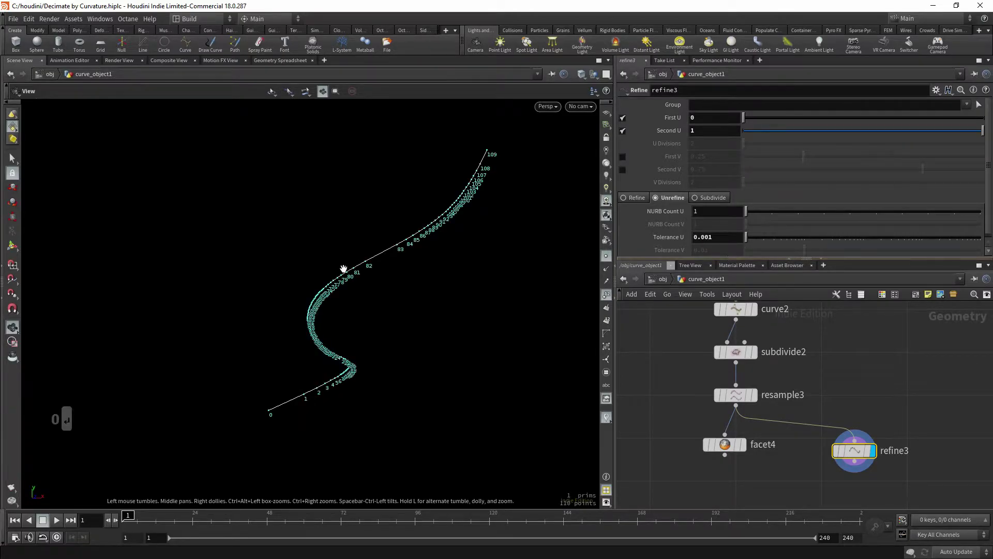
mouse_move(346, 271)
left_mouse_down()
mouse_move(370, 293)
mouse_move(339, 307)
mouse_move(344, 317)
mouse_move(371, 293)
left_mouse_up()
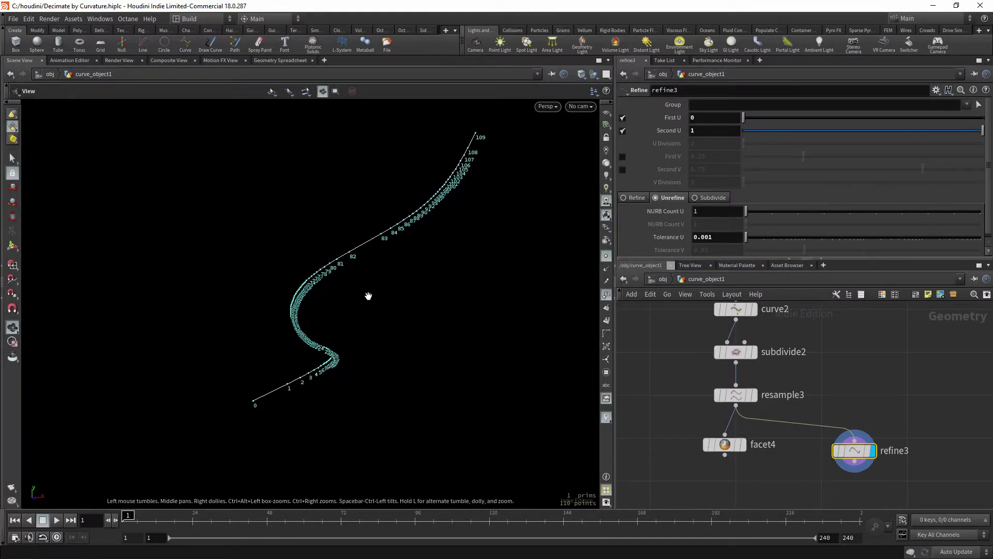
Try Tolerance U 0.002 (75 points), then restore it to 0.001
type("2")
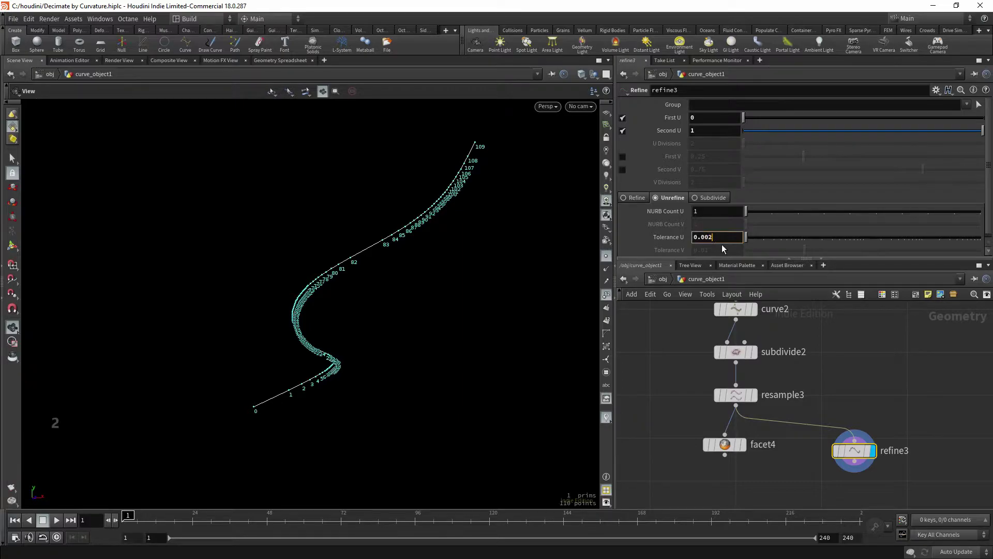
key("Return")
left_click_drag(398, 281, 690, 239)
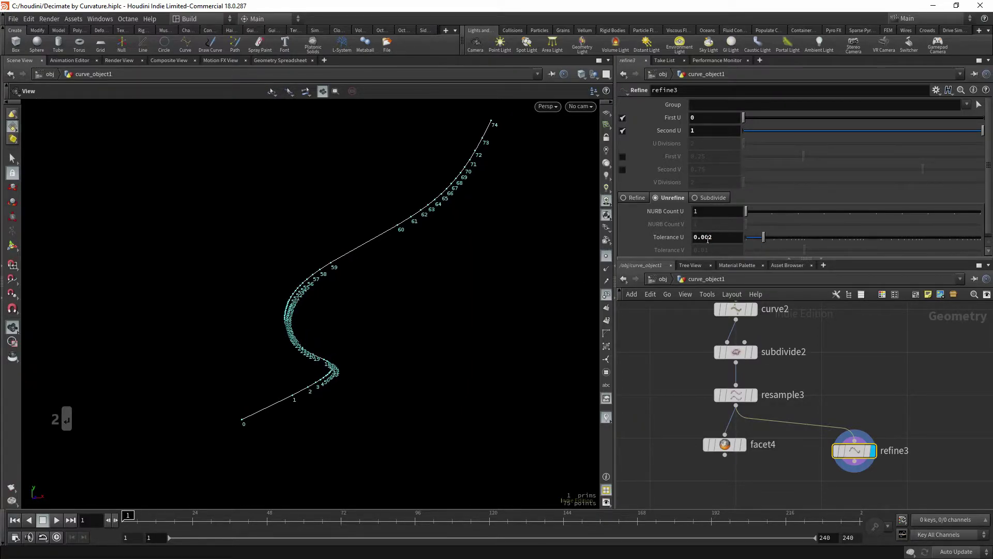
type("1")
key("Return")
mouse_move(532, 266)
left_mouse_down()
mouse_move(395, 278)
mouse_move(401, 270)
left_mouse_up()
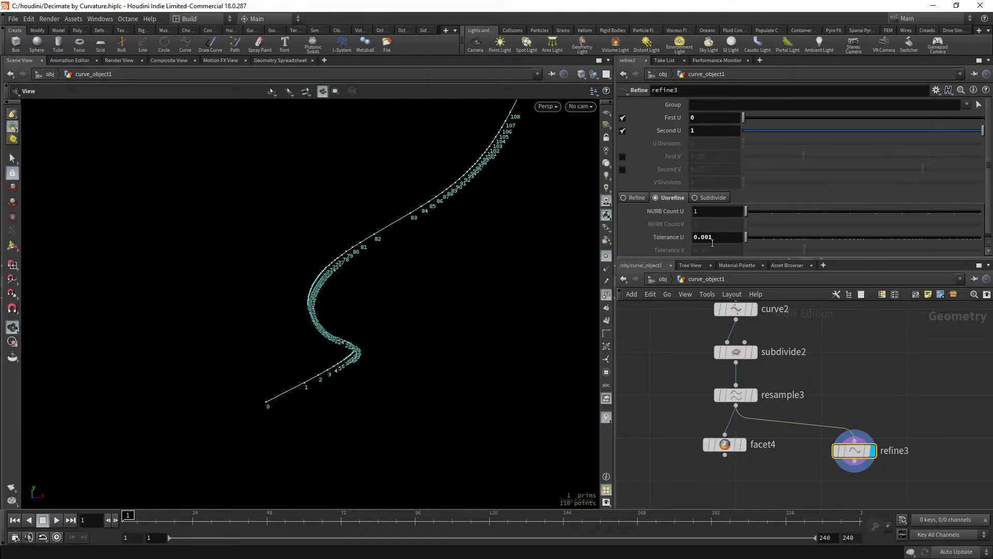
mouse_move(474, 262)
left_mouse_down()
mouse_move(433, 279)
mouse_move(413, 257)
mouse_move(355, 281)
mouse_move(351, 266)
mouse_move(472, 266)
mouse_move(341, 264)
mouse_move(370, 283)
left_mouse_up()
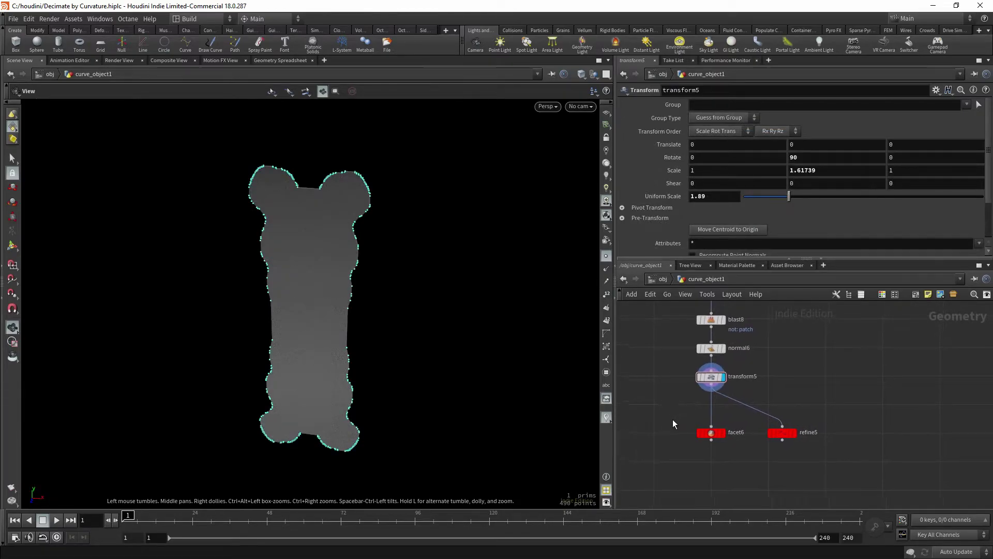
Display facet6 and set its Distance to 0.6
left_click_drag(672, 419, 721, 452)
type("0.6")
key("r")
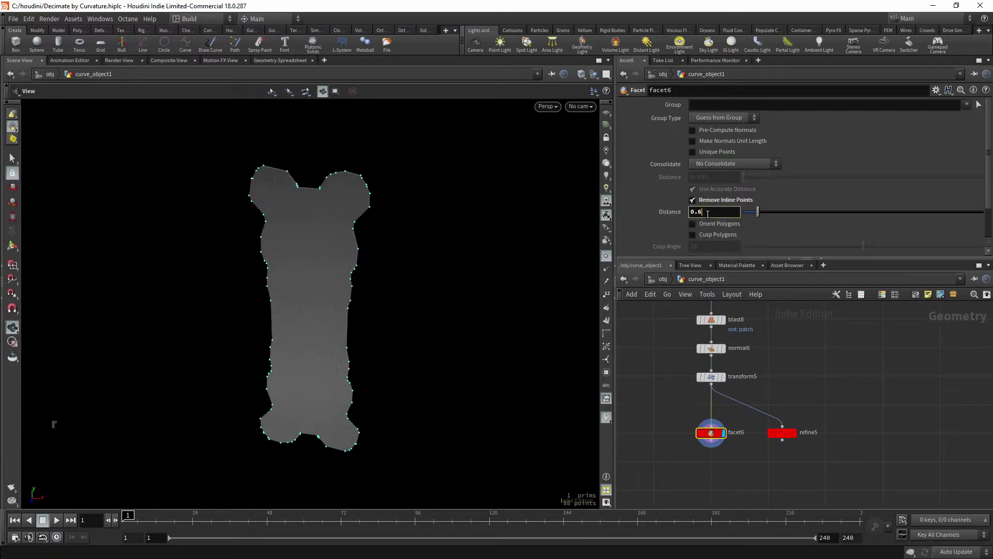
key("Return")
Display refine5 and set its Tolerance U to 0.9
left_click_drag(865, 405, 771, 455)
key("r")
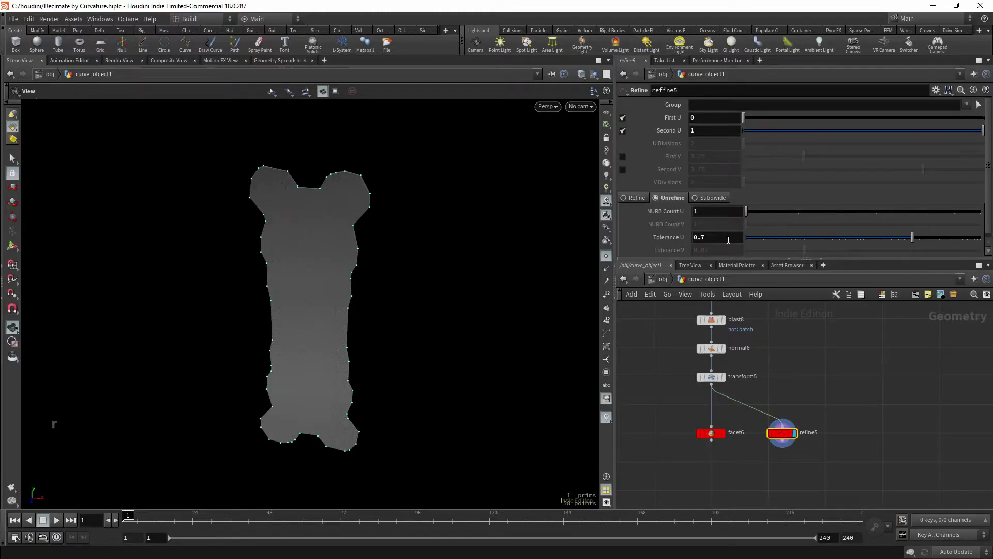
left_click(729, 240)
type("0.9")
key("Return")
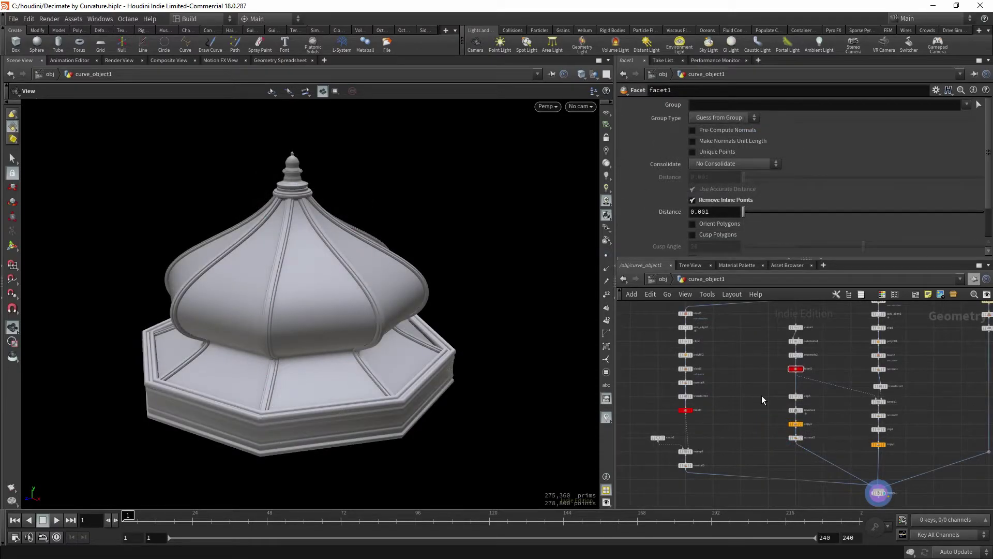
Select both facet nodes and toggle their bypass, ending bypassed at 622,328 primitives
middle_click_drag(740, 403, 745, 394)
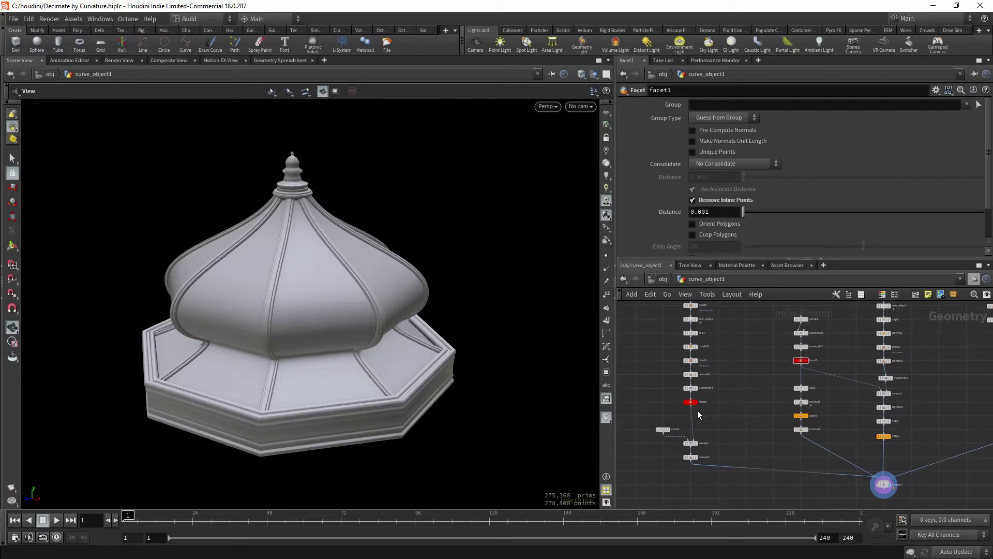
left_click(801, 360, "shift")
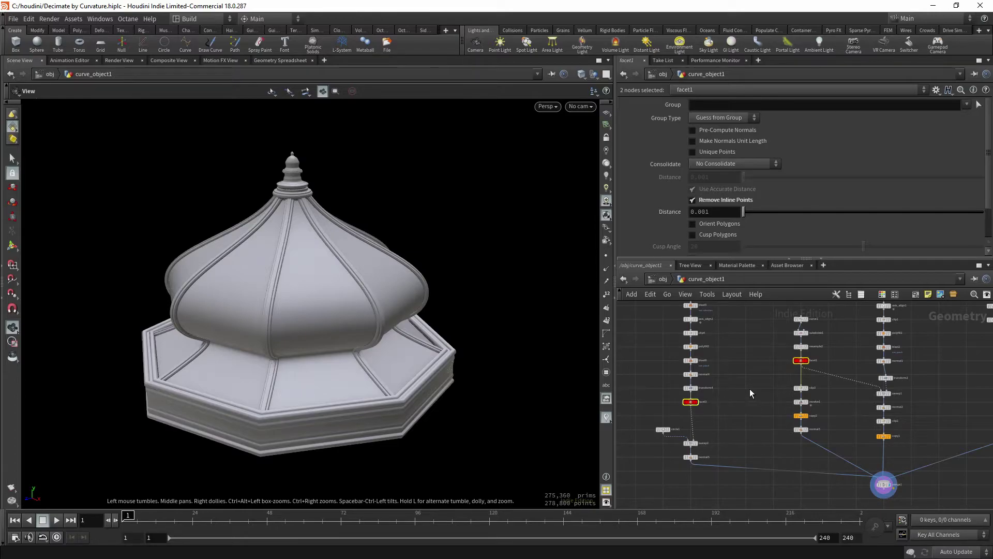
key("q")
key("q")
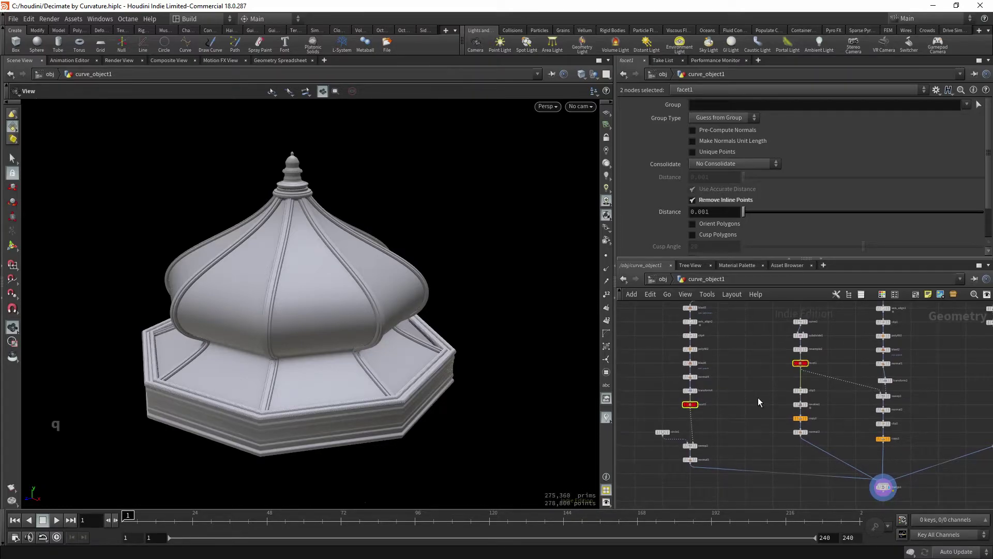
key("q")
key("q")
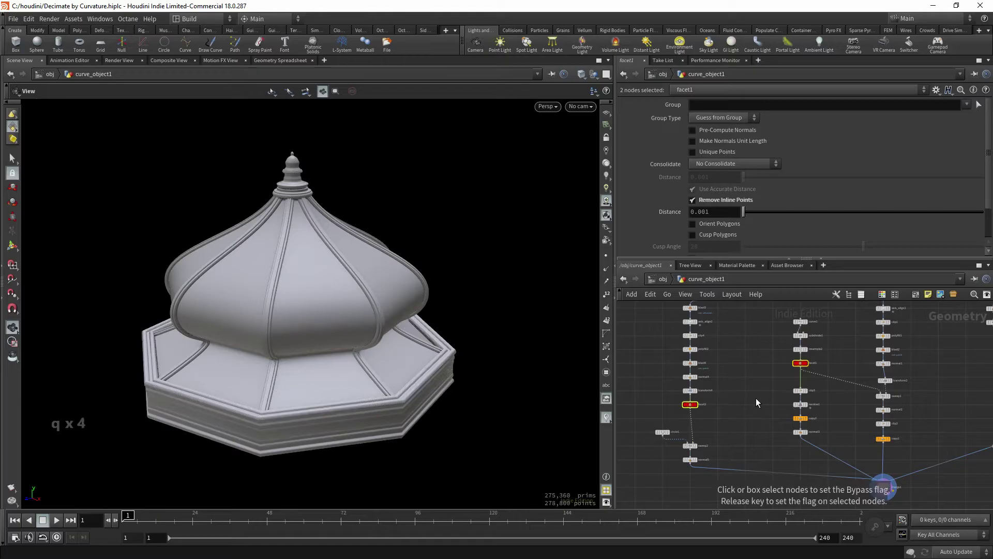
key("q")
key("q")
key("q")
key("q")
key("q")
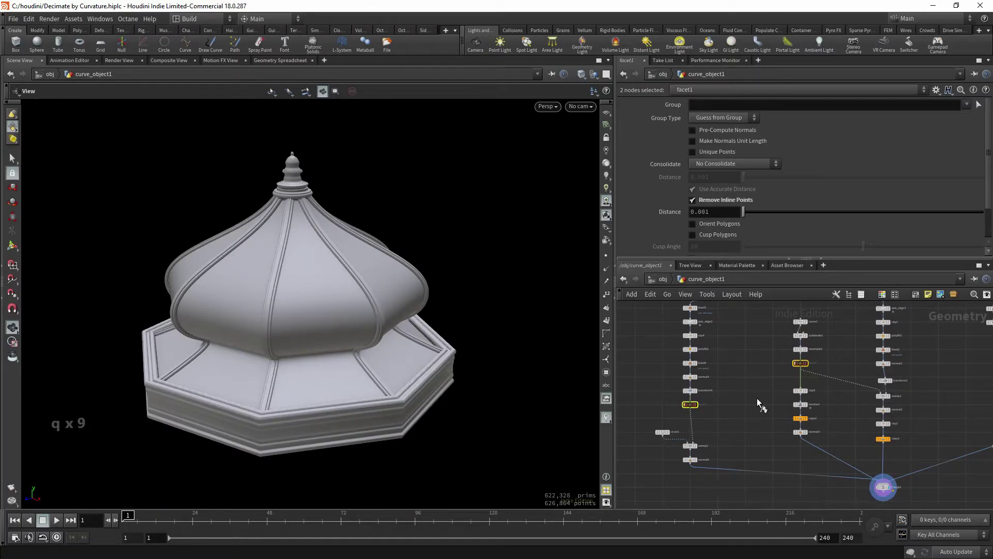
Show wireframe over shaded and toggle the facet bypass, ending active at 275,368 primitives
key("shift+t")
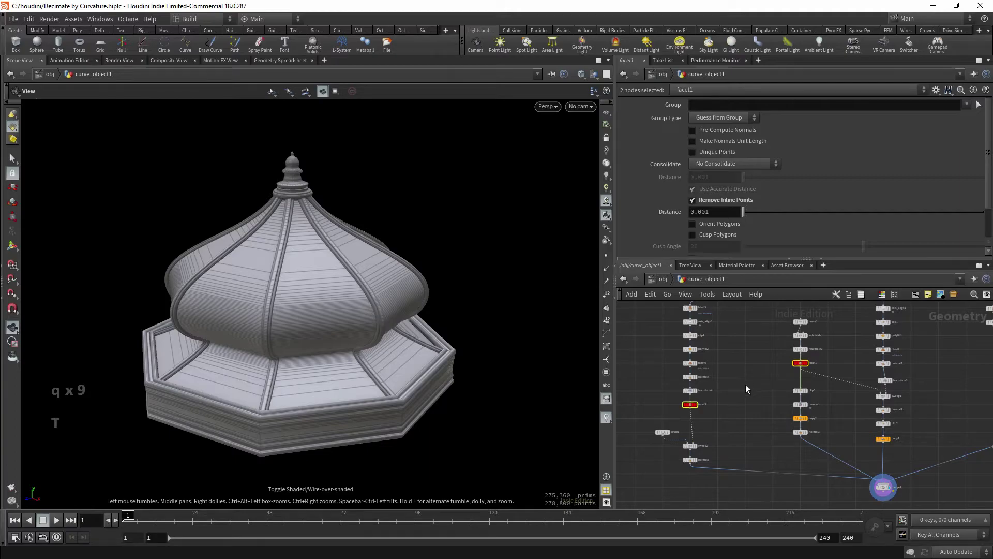
key("q")
key("q")
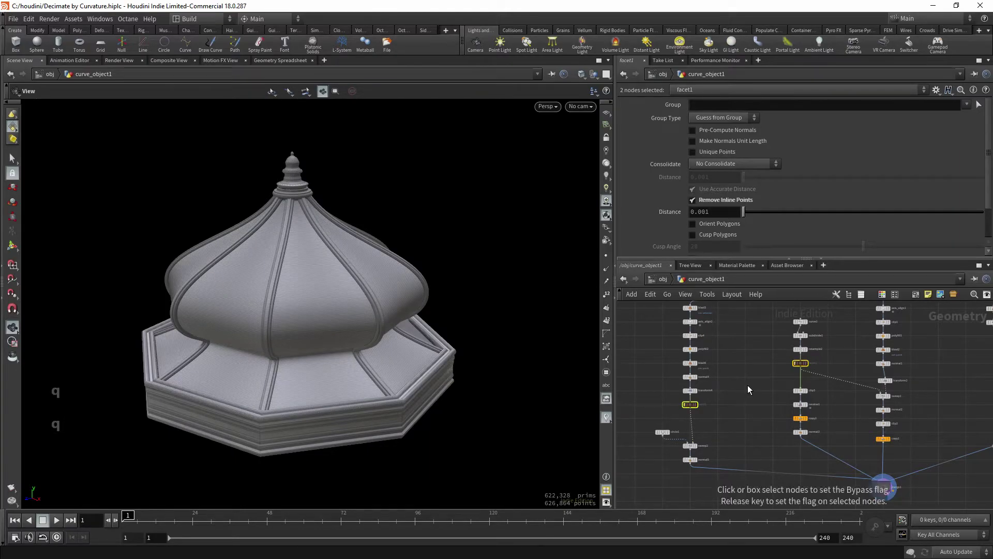
key("q")
key("q")
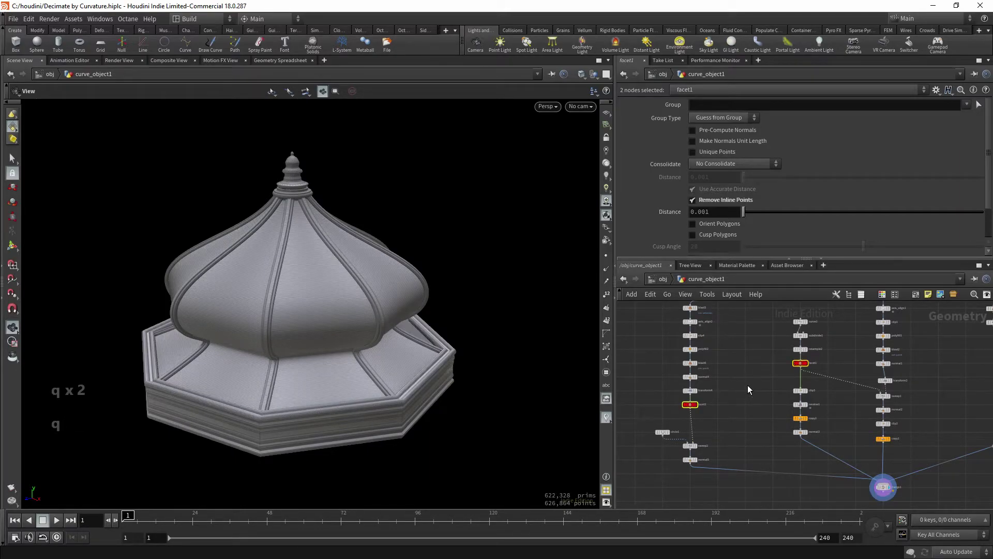
key("q")
key("q")
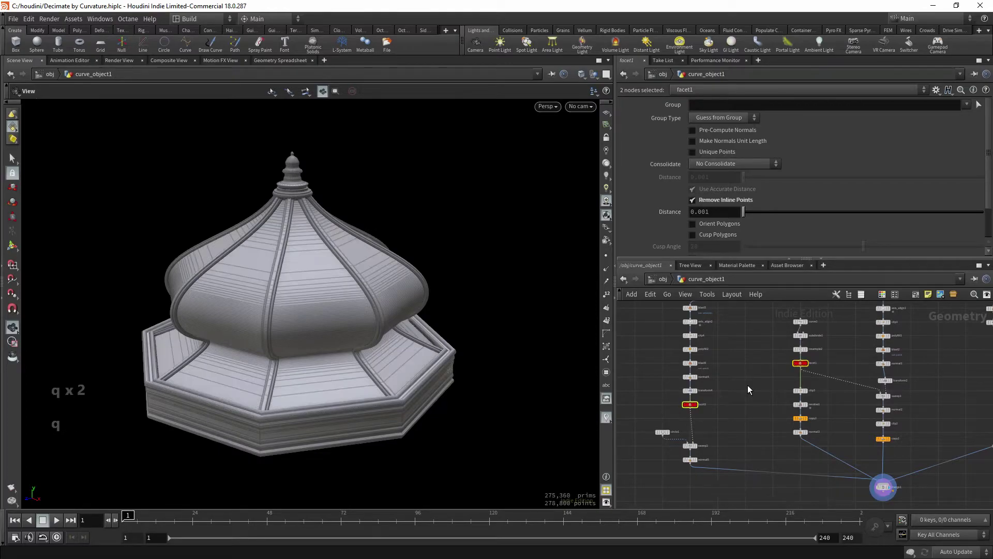
key("q")
key("q")
key("q")
key("q")
Display facet1's profile curve with its points visible
mouse_move(380, 303)
left_mouse_down()
mouse_move(374, 322)
mouse_move(330, 330)
mouse_move(354, 329)
left_mouse_up()
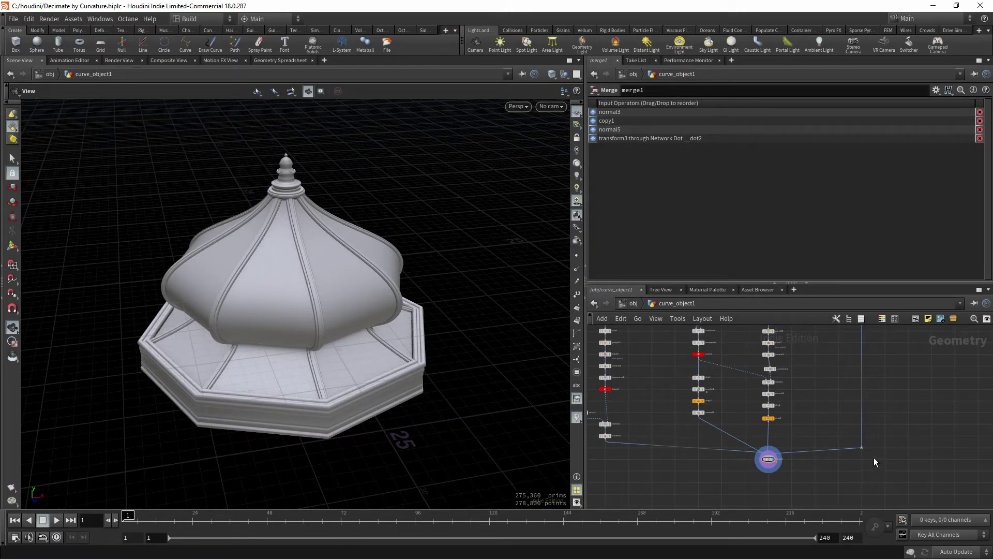
scroll(776, 414, "up", 3)
scroll(724, 383, "up", 3)
left_click(756, 386)
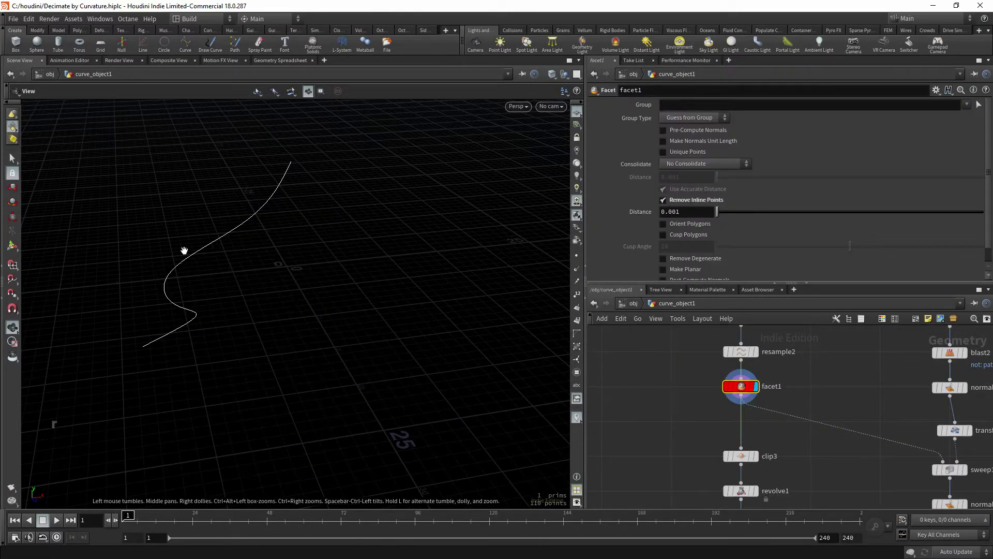
scroll(197, 253, "up", 3)
left_click(576, 255)
mouse_move(347, 255)
left_mouse_down()
mouse_move(335, 259)
mouse_move(348, 229)
left_mouse_up()
Toggle facet1's bypass to compare the curve's point count with and without Facet
key("q")
key("q")
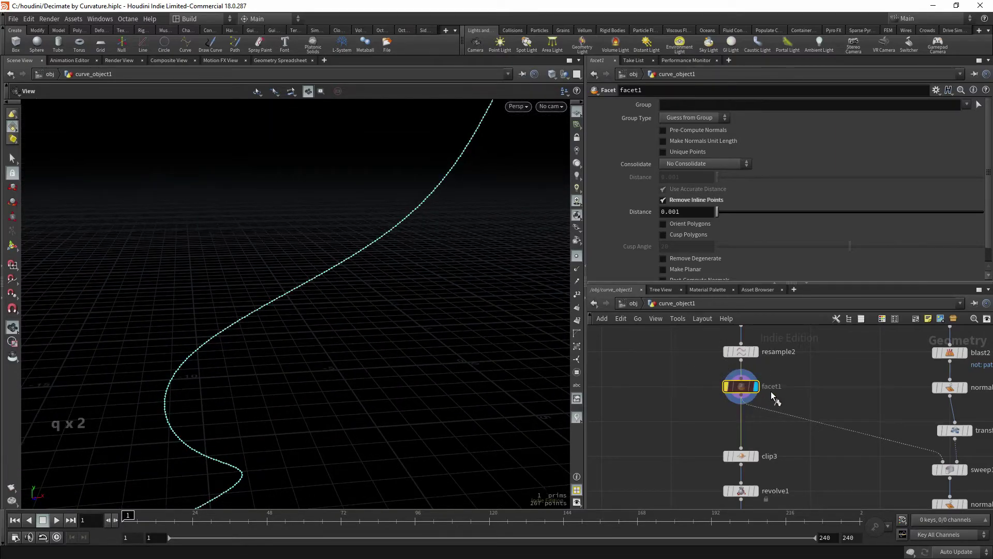
key("q")
key("q")
key("q")
scroll(800, 393, "down", 3)
scroll(781, 386, "up", 2)
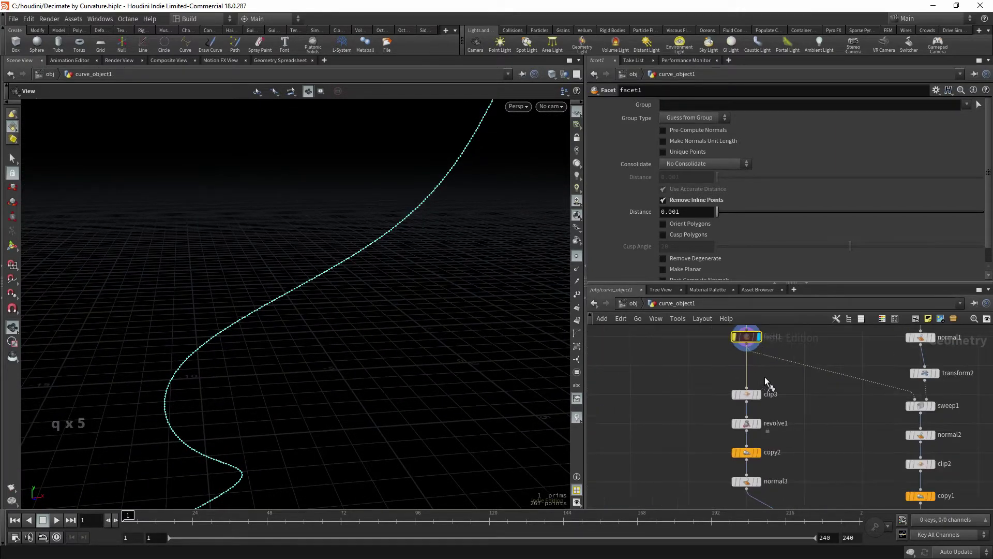
key("q")
scroll(711, 388, "up", 1)
Display revolve1's 45-degree revolved surface with wireframe over shading
left_click(742, 418)
key("r")
scroll(377, 317, "down", 5)
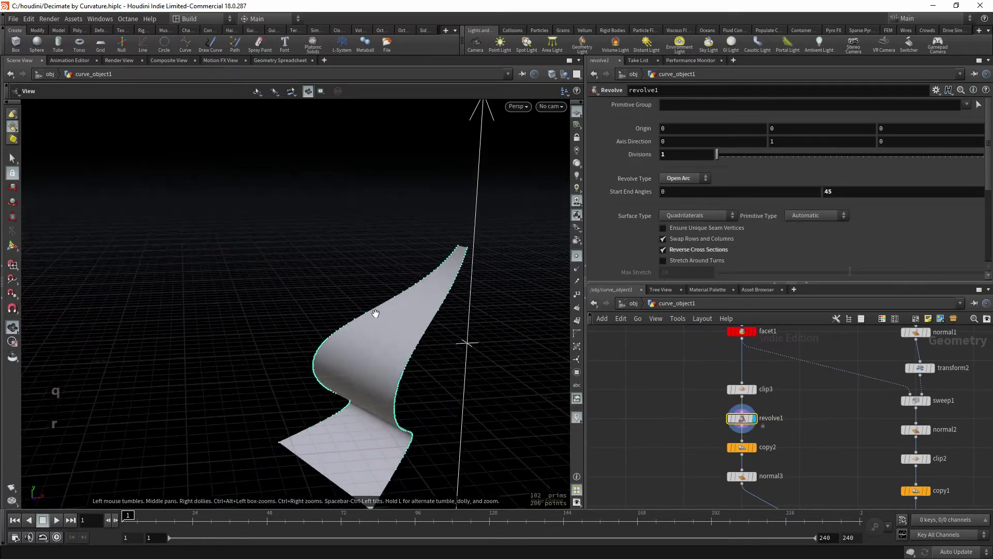
mouse_move(377, 317)
left_mouse_down()
mouse_move(405, 355)
mouse_move(370, 314)
mouse_move(359, 341)
mouse_move(259, 240)
mouse_move(323, 299)
left_mouse_up()
key("shift+w")
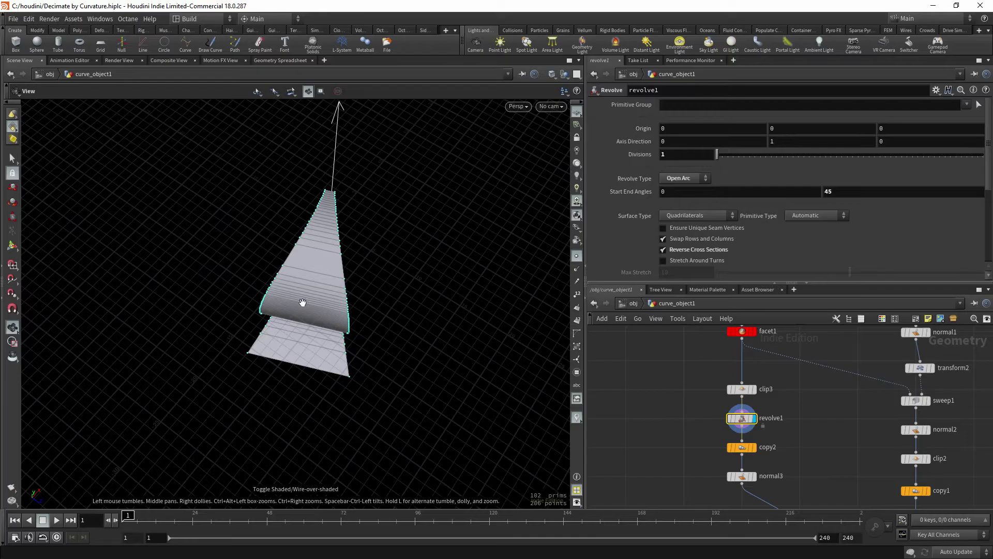
Display copy2's eight rotated sections in plain shading, then show sweep1's swept rib
left_click(742, 447)
key("r")
left_click_drag(372, 336, 288, 277)
scroll(288, 277, "up", 3)
mouse_move(335, 302)
left_mouse_down()
mouse_move(330, 310)
mouse_move(311, 262)
mouse_move(298, 256)
mouse_move(295, 272)
left_mouse_up()
key("shift+w")
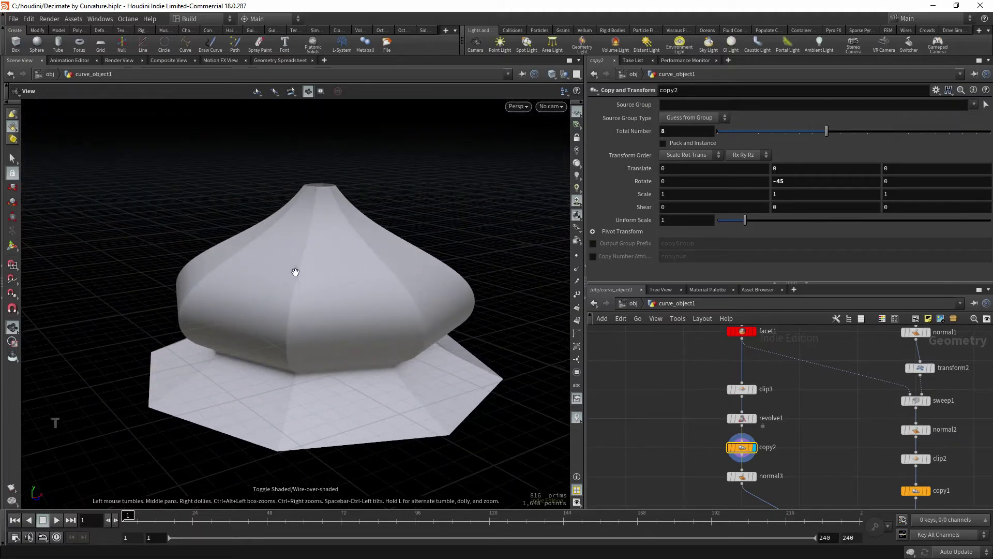
left_click_drag(264, 327, 313, 229)
mouse_move(361, 269)
left_mouse_down()
mouse_move(230, 302)
mouse_move(268, 243)
mouse_move(320, 222)
left_mouse_up()
scroll(782, 422, "down", 2)
scroll(783, 422, "up", 3)
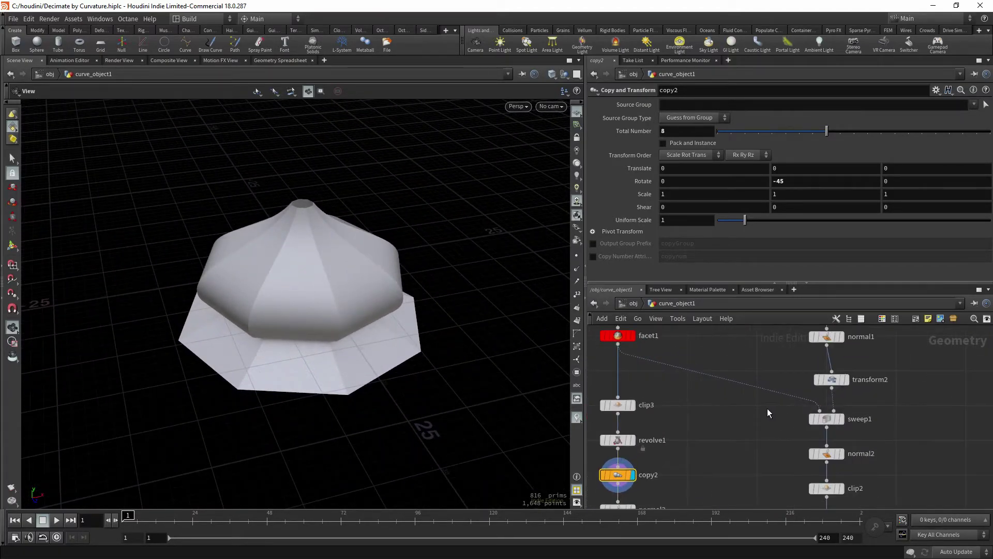
left_click(826, 419)
Inspect the swept rib, then display transform2's 324-point cross-section profile with points shown
mouse_move(281, 257)
left_mouse_down()
mouse_move(389, 269)
mouse_move(355, 215)
mouse_move(319, 277)
left_mouse_up()
scroll(765, 428, "down", 2)
scroll(771, 369, "up", 3)
left_click(842, 412)
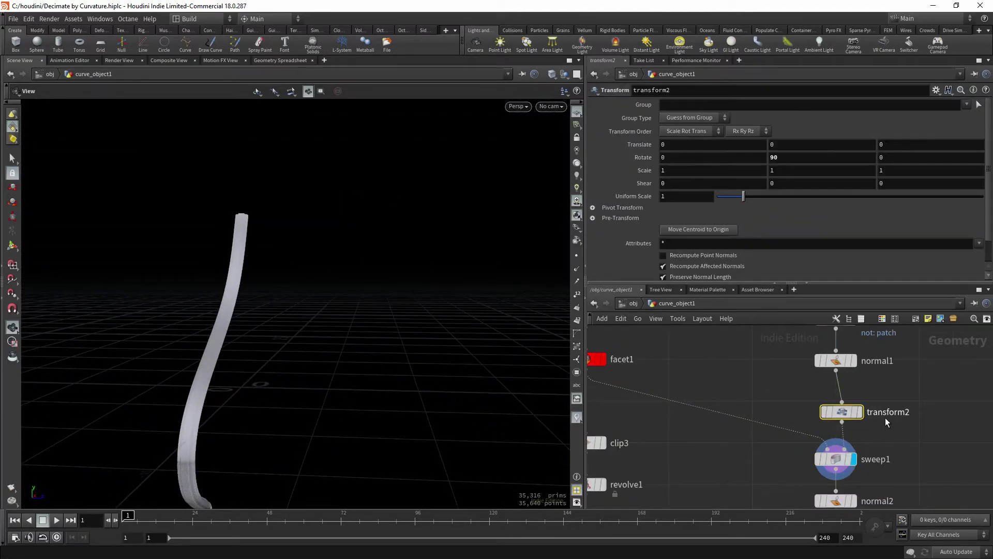
key("g")
left_click_drag(270, 382, 395, 311)
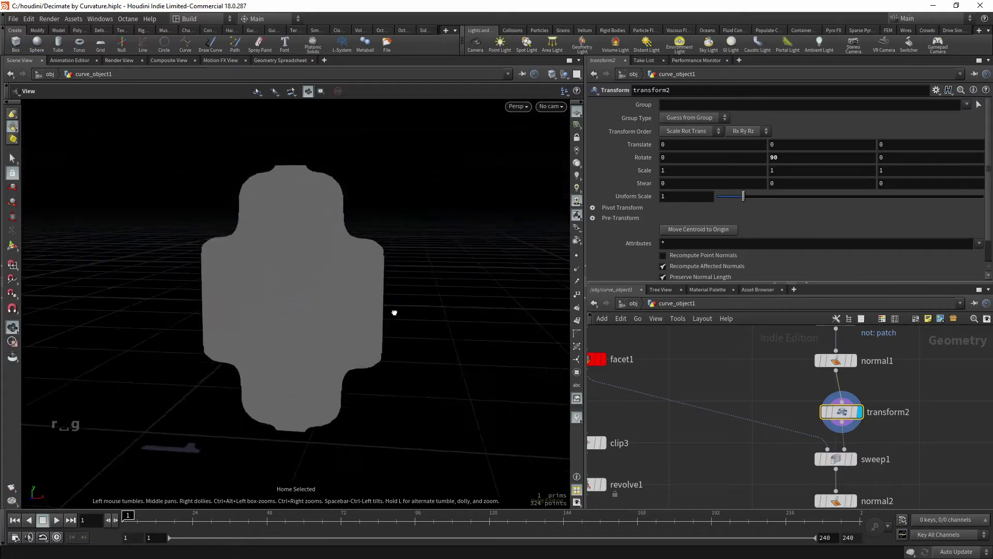
scroll(762, 464, "down", 3)
mouse_move(292, 295)
left_mouse_down()
mouse_move(283, 309)
mouse_move(323, 299)
left_mouse_up()
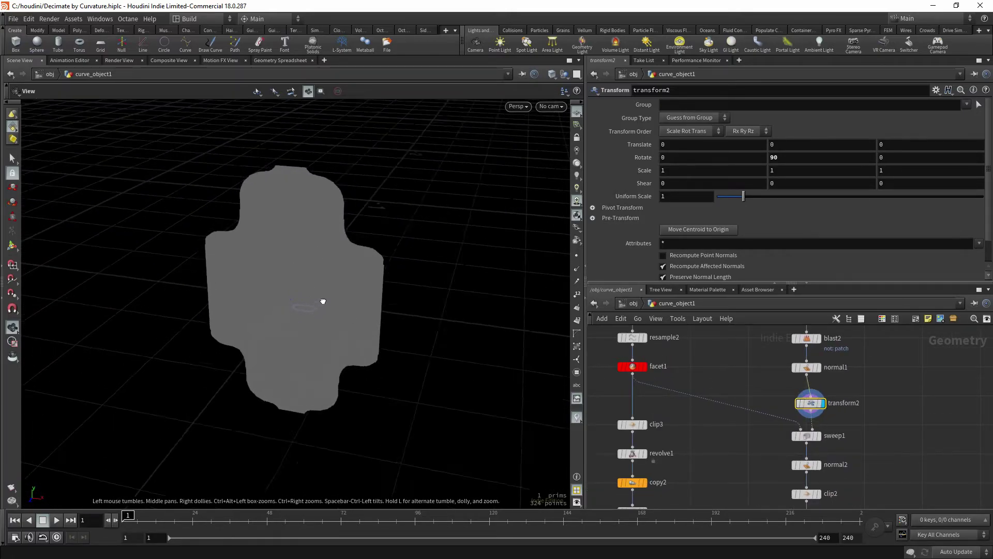
left_click(576, 256)
Display facet1's 110-point S-shaped guide curve and orbit it into view
scroll(724, 421, "down", 2)
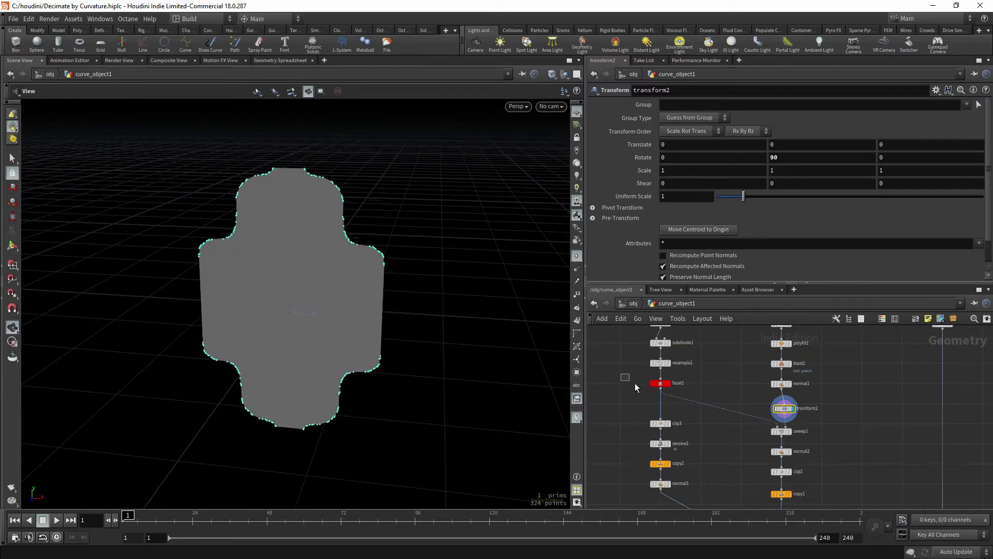
left_click(667, 383)
mouse_move(308, 293)
left_mouse_down()
mouse_move(324, 278)
mouse_move(395, 271)
mouse_move(264, 264)
mouse_move(368, 266)
mouse_move(359, 275)
mouse_move(381, 297)
mouse_move(401, 132)
left_mouse_up()
Display sweep1's single swept rib tube and orbit around it
left_click_drag(277, 334, 422, 153)
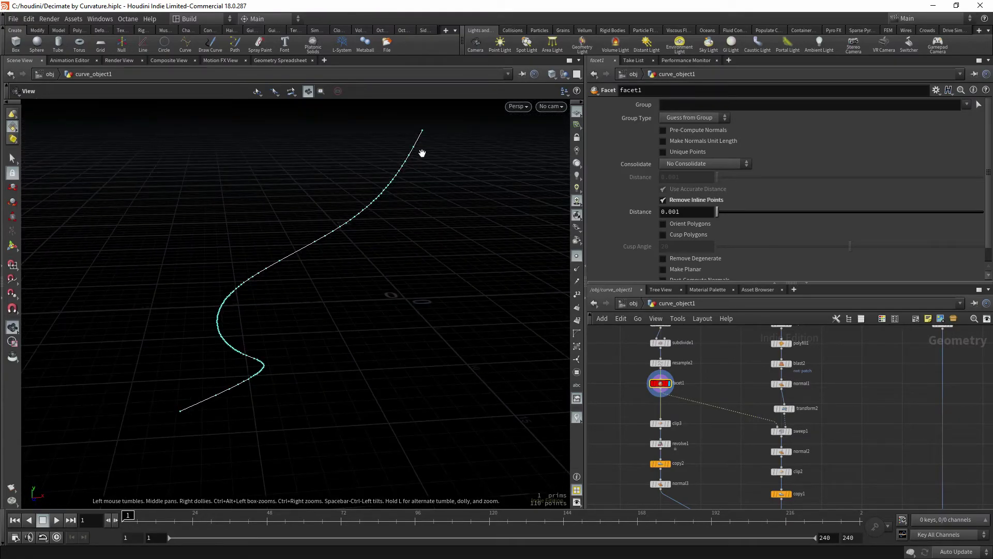
scroll(797, 438, "up", 3)
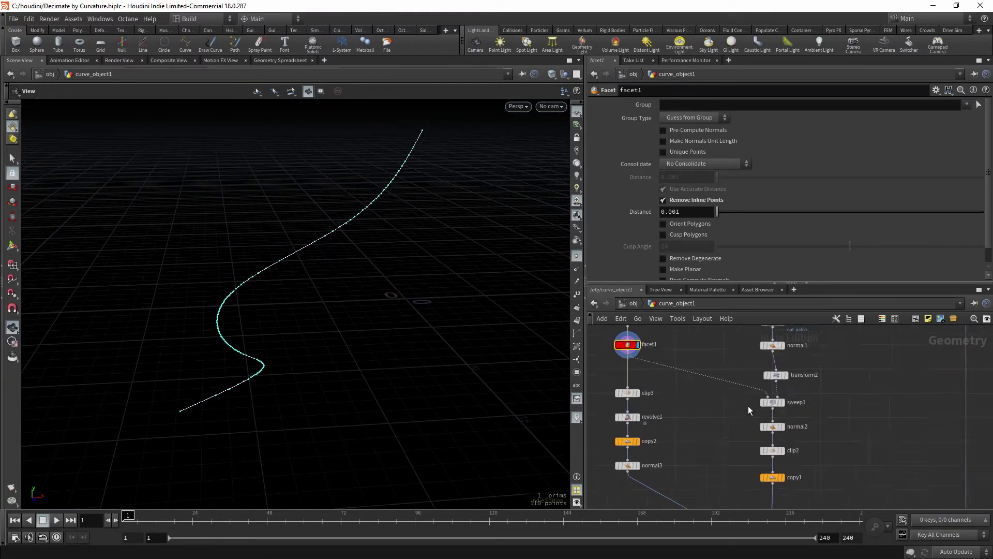
left_click(788, 402)
mouse_move(396, 330)
left_mouse_down()
mouse_move(381, 275)
mouse_move(409, 290)
left_mouse_up()
Preview copy1's eight rib tubes, then show merge1's complete dome at 275,368 primitives
middle_click_drag(783, 462, 772, 388)
left_click(779, 418)
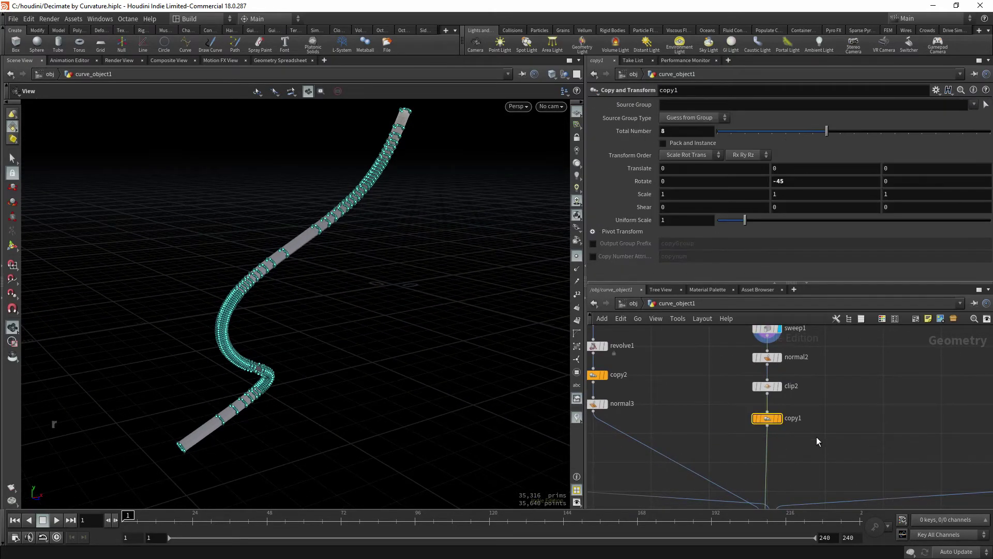
mouse_move(255, 295)
left_mouse_down()
mouse_move(369, 295)
mouse_move(366, 262)
mouse_move(317, 344)
mouse_move(292, 257)
left_mouse_up()
scroll(723, 412, "down", 3)
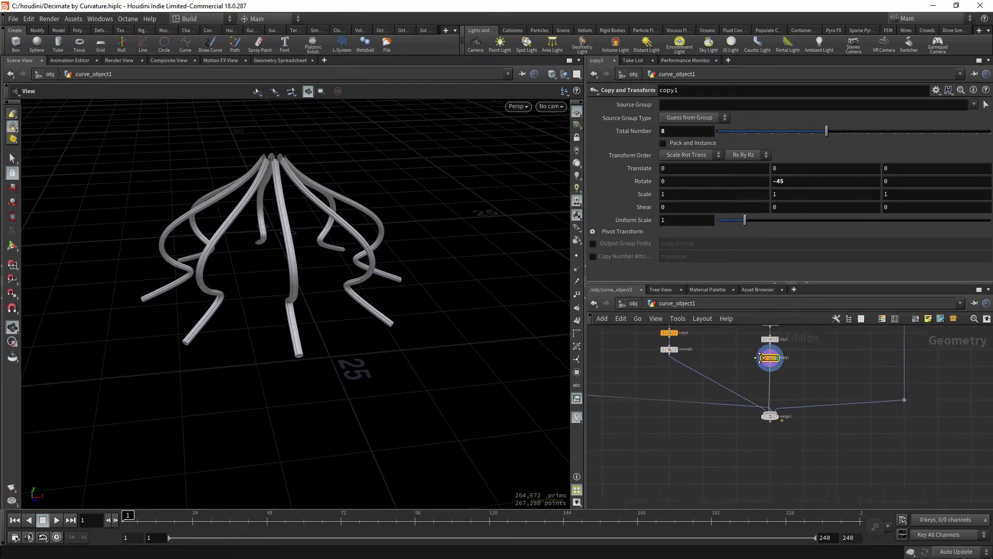
left_click(771, 416)
mouse_move(392, 378)
left_mouse_down()
mouse_move(359, 239)
mouse_move(378, 284)
mouse_move(452, 333)
left_mouse_up()
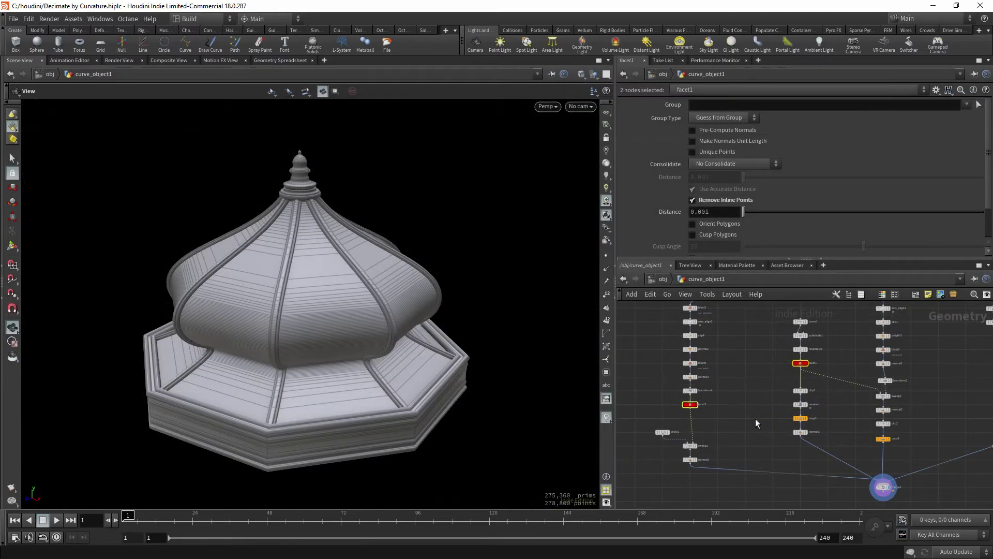